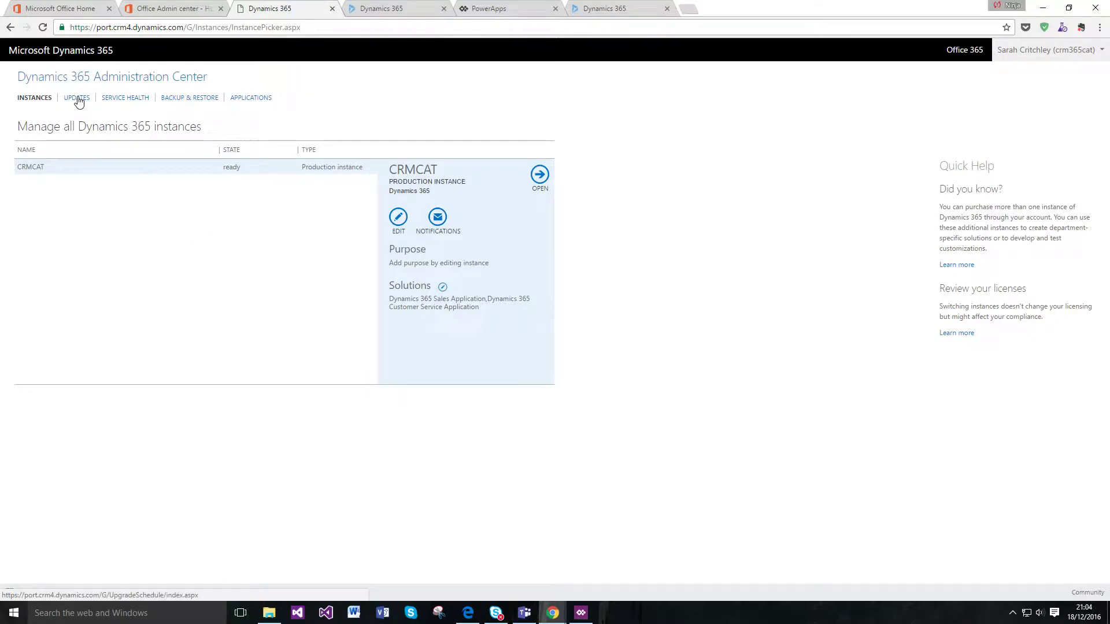
Show the Manage applications list, including the not-configured Portal Add-On and its status.
{"action": "left_click", "coordinate": [250, 98]}
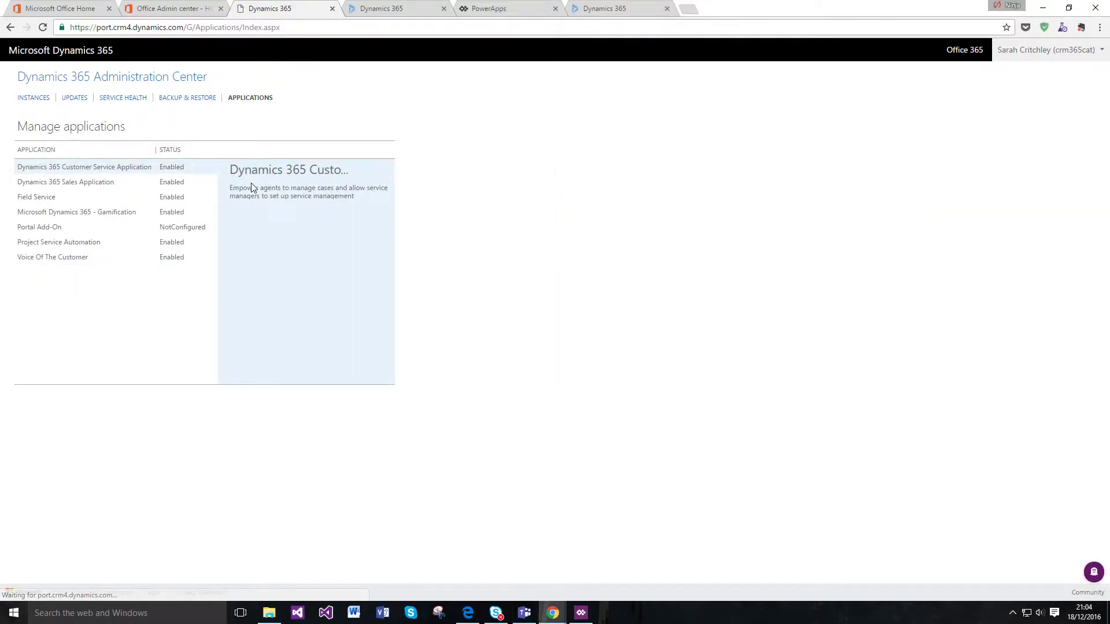
Start managing Portal Add-On with name CRMCAT, URL crmcat, and the CRMCAT instance.
{"action": "left_click", "coordinate": [86, 228]}
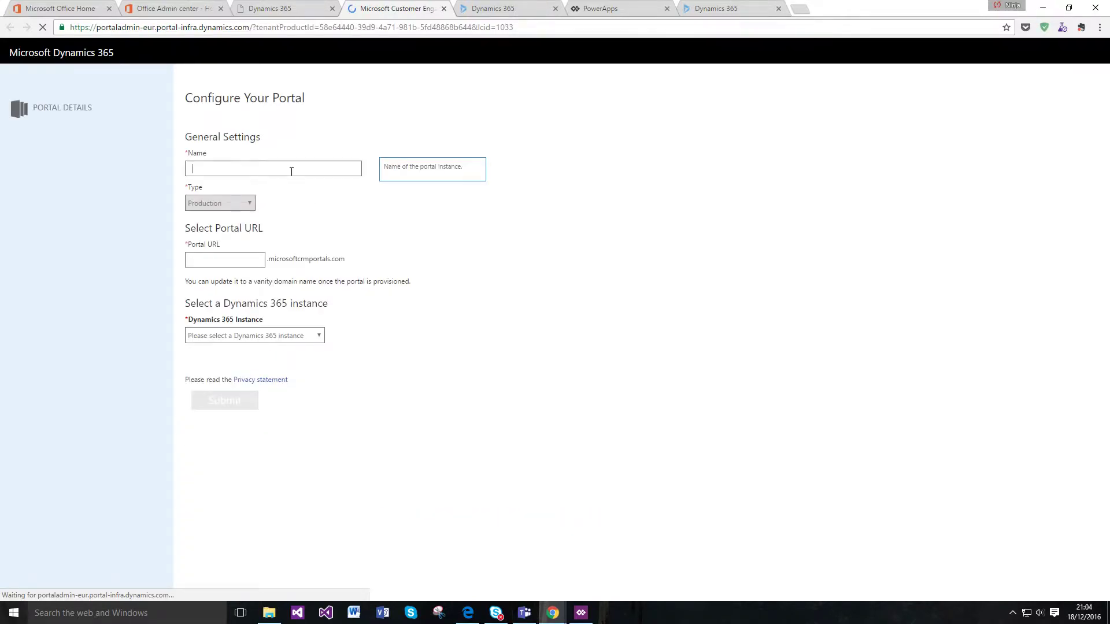
{"action": "type", "text": "CRMCAT"}
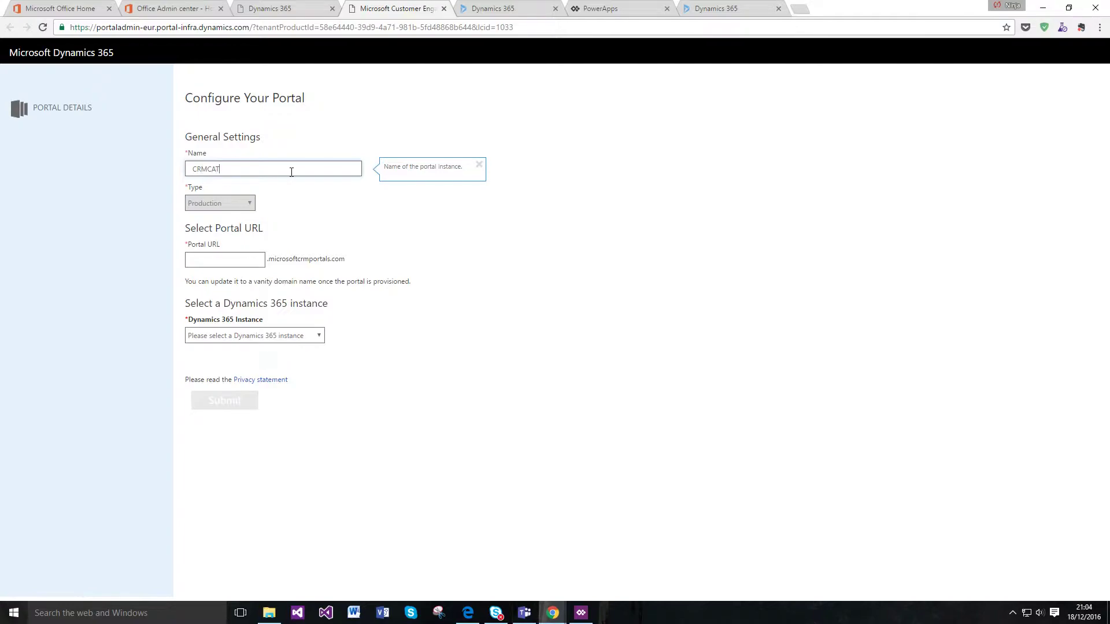
{"action": "left_click", "coordinate": [219, 259]}
{"action": "type", "text": "crmcat"}
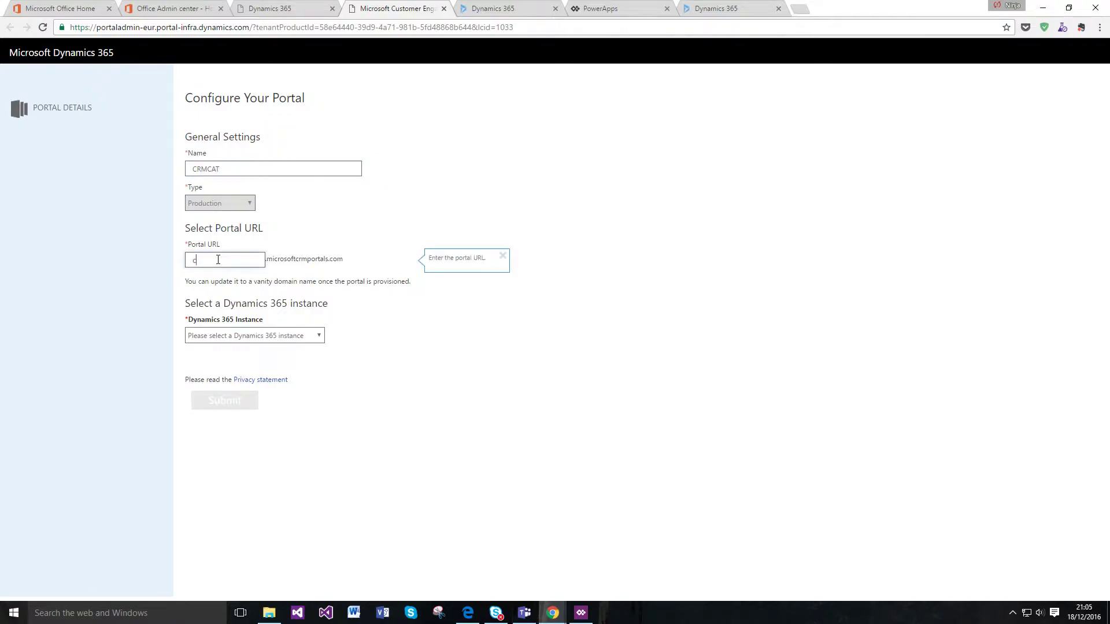
{"action": "left_click", "coordinate": [260, 336]}
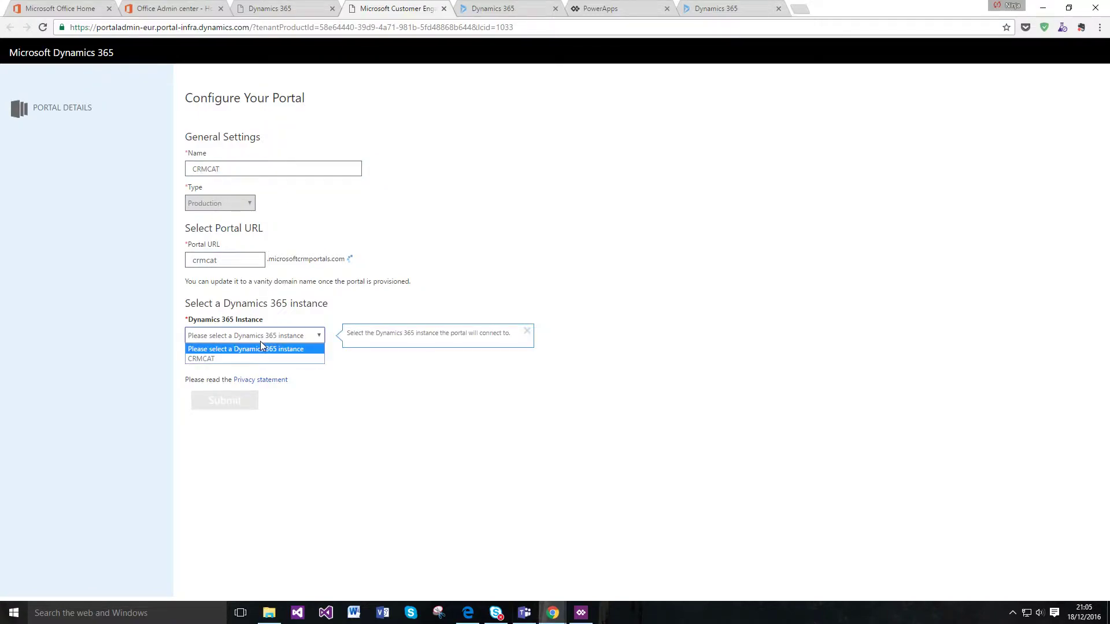
{"action": "left_click", "coordinate": [255, 359]}
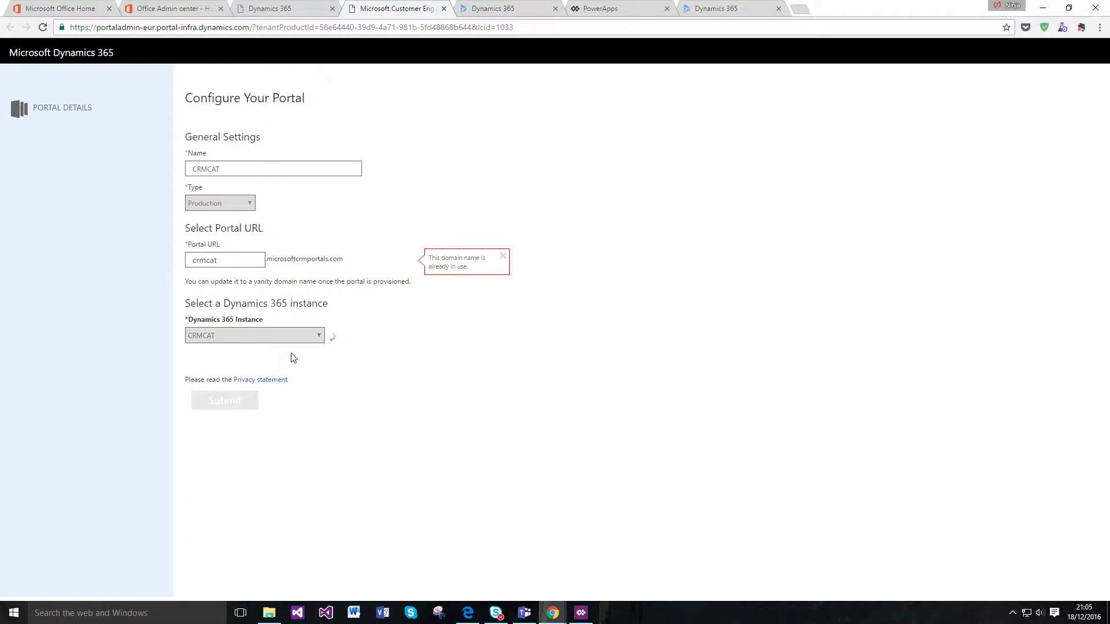
Change the already-taken portal URL crmcat to crm365cat so it validates.
{"action": "left_click", "coordinate": [234, 259]}
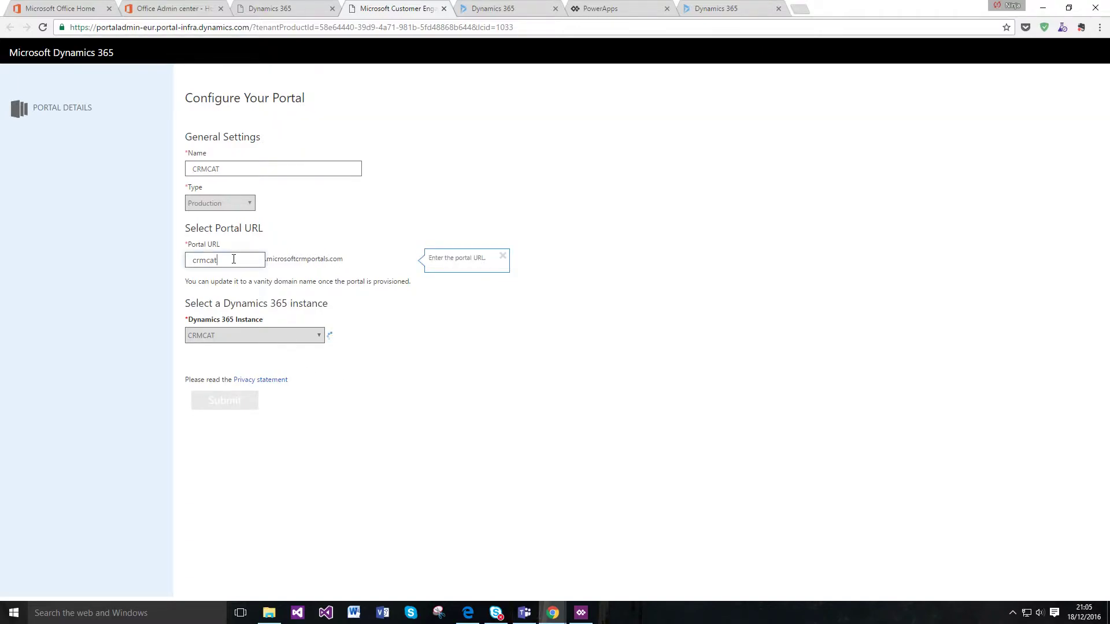
{"action": "key", "text": "BackSpace"}
{"action": "key", "text": "BackSpace"}
{"action": "key", "text": "BackSpace"}
{"action": "type", "text": "365cat"}
{"action": "left_click", "coordinate": [354, 384]}
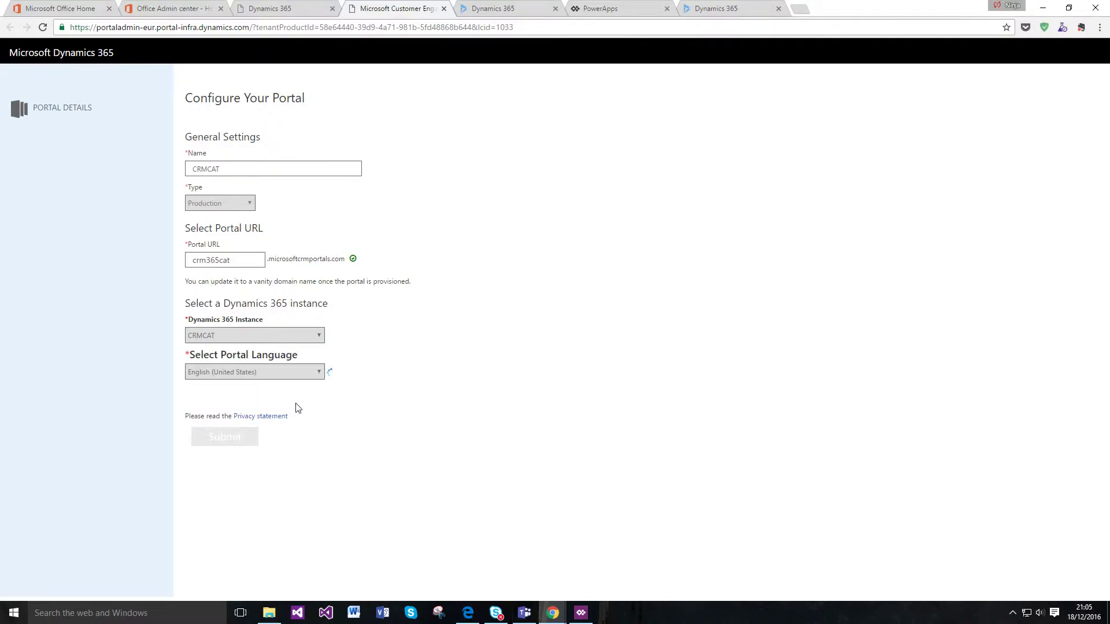
Keep English (United States) as the portal language and choose the portal administrator.
{"action": "scroll", "coordinate": [282, 342], "scroll_direction": "down", "scroll_amount": 1}
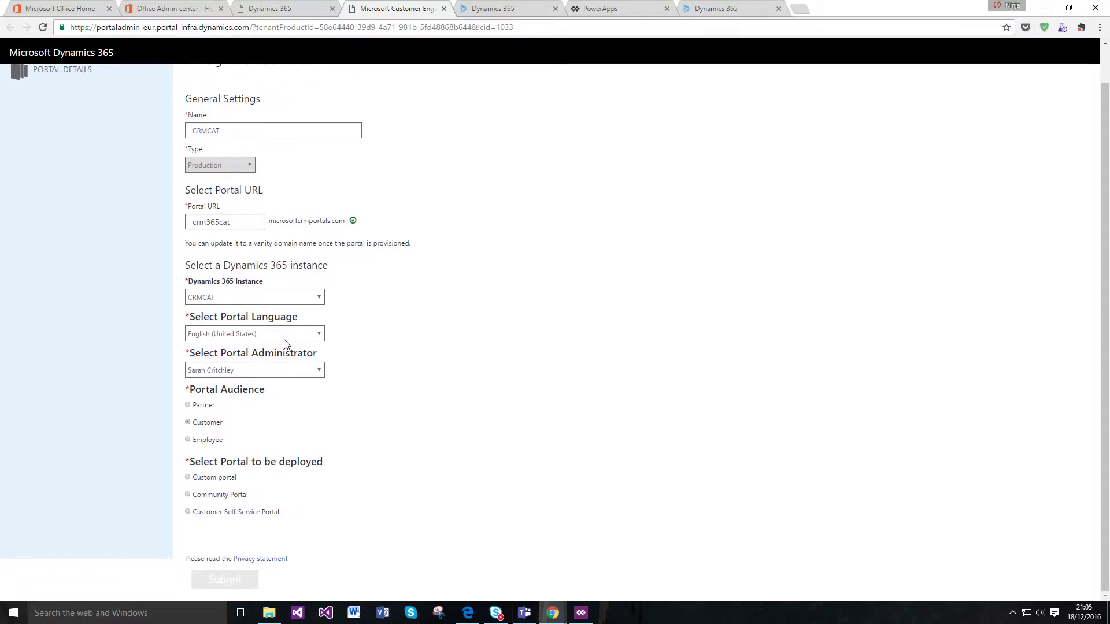
{"action": "left_click", "coordinate": [282, 338]}
{"action": "left_click", "coordinate": [282, 338]}
{"action": "left_click", "coordinate": [281, 368]}
{"action": "left_click", "coordinate": [285, 384]}
Set the audience to Customer and select the Customer Self-Service Portal to deploy.
{"action": "left_click", "coordinate": [188, 440]}
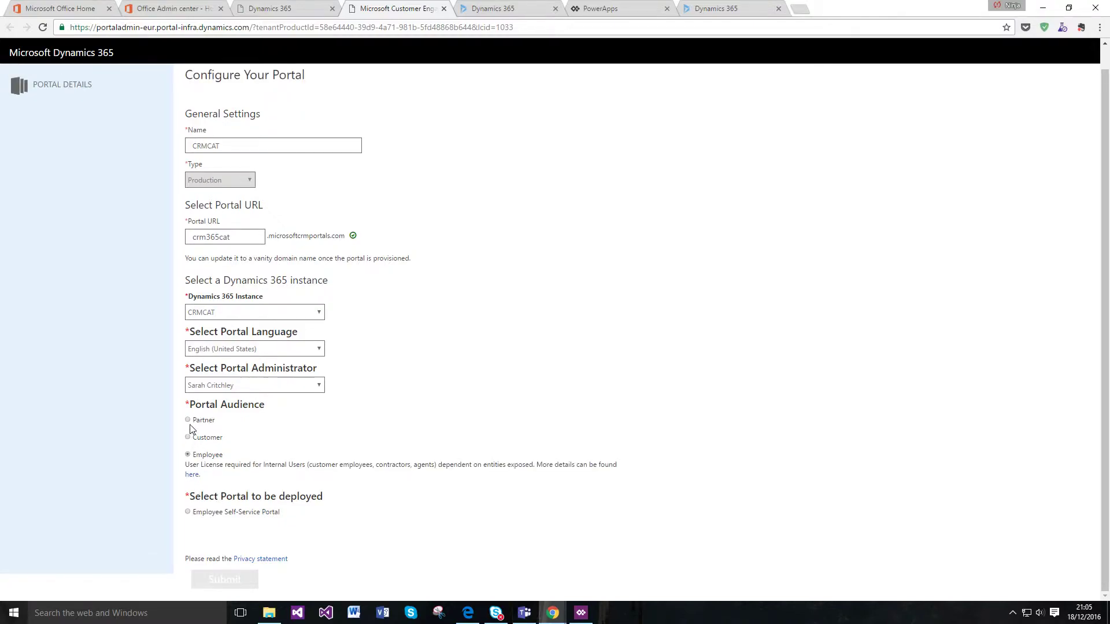
{"action": "left_click", "coordinate": [188, 421]}
{"action": "scroll", "coordinate": [187, 424], "scroll_direction": "down", "scroll_amount": 1}
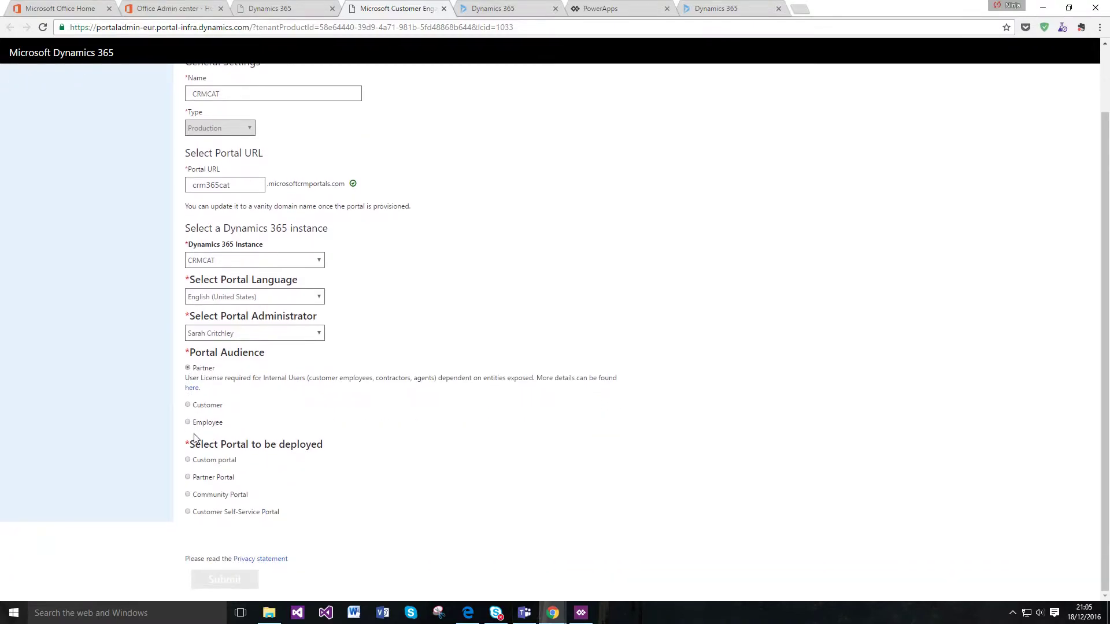
{"action": "left_click", "coordinate": [189, 414]}
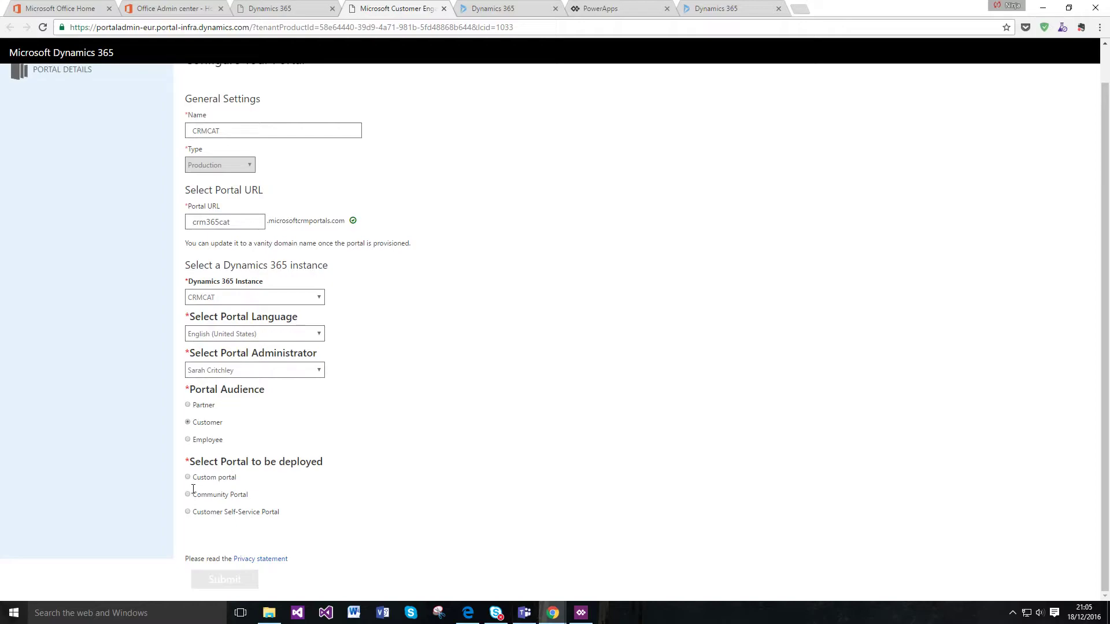
{"action": "left_click", "coordinate": [190, 513]}
Submit the portal configuration and accept the Terms of Service after scrolling through them.
{"action": "left_click", "coordinate": [221, 579]}
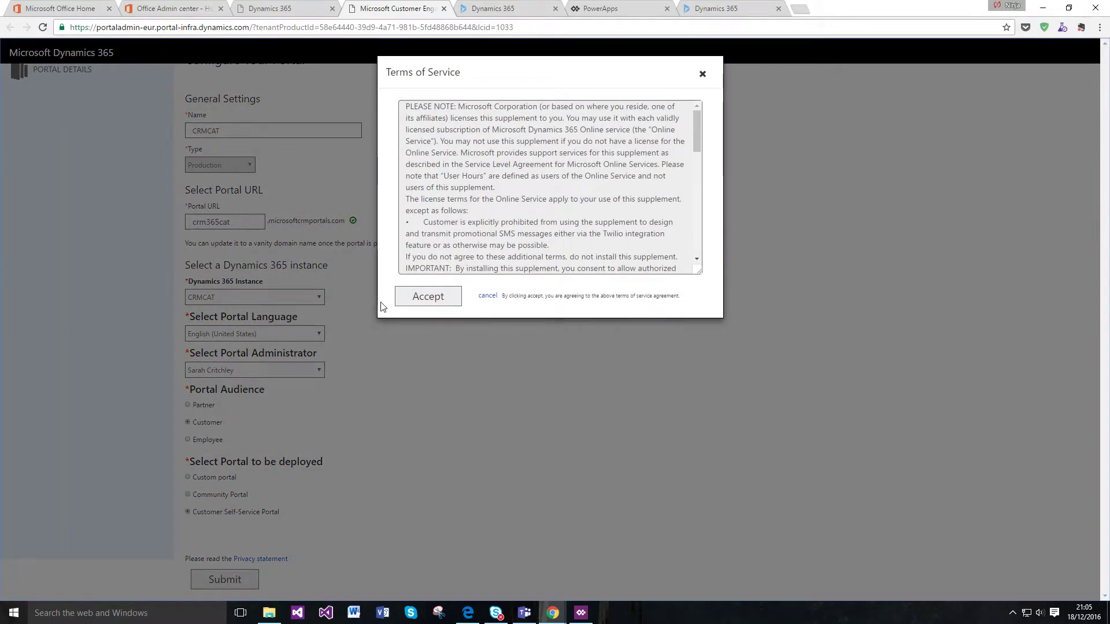
{"action": "left_click_drag", "start_coordinate": [699, 127], "coordinate": [697, 237]}
{"action": "left_click", "coordinate": [426, 301]}
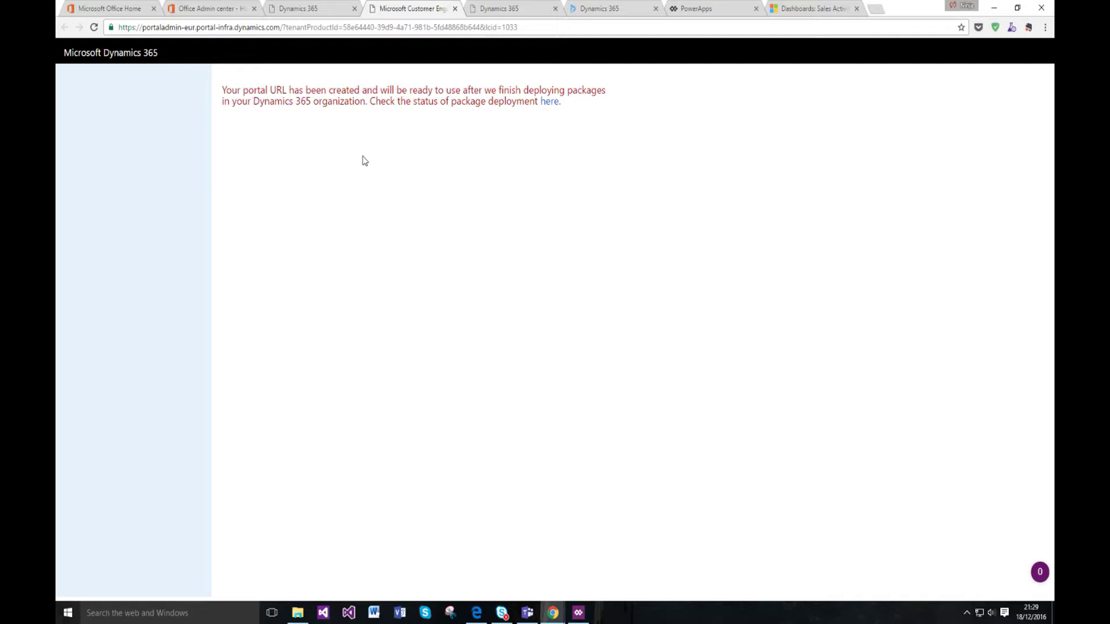
Check the Customer Self-Service Portal solution's installation status, widening the Solution Name column.
{"action": "left_click", "coordinate": [547, 103]}
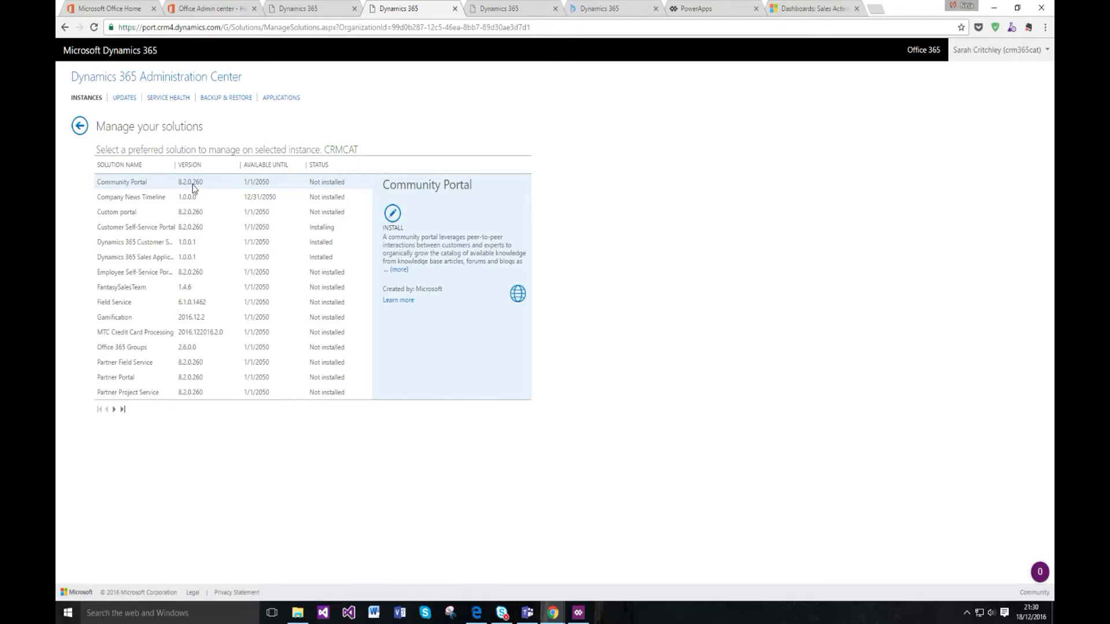
{"action": "left_click_drag", "start_coordinate": [176, 167], "coordinate": [205, 173]}
{"action": "left_click", "coordinate": [193, 231]}
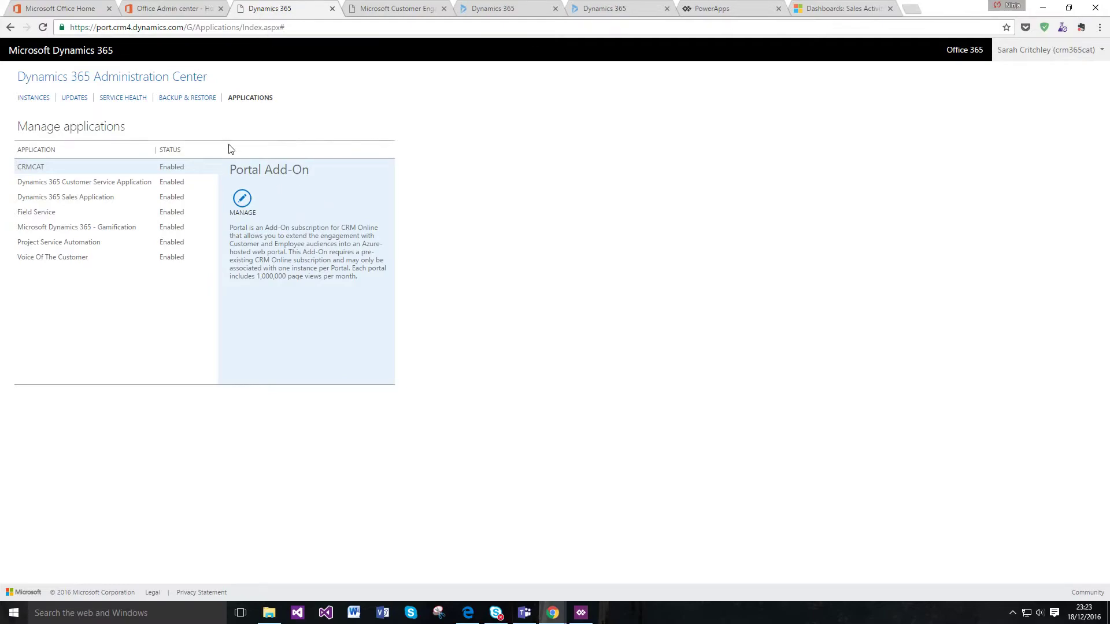
Show the Portal Add-On's Portal Details and open crm365cat.microsoftcrmportals.com in a new tab.
{"action": "left_click", "coordinate": [241, 212]}
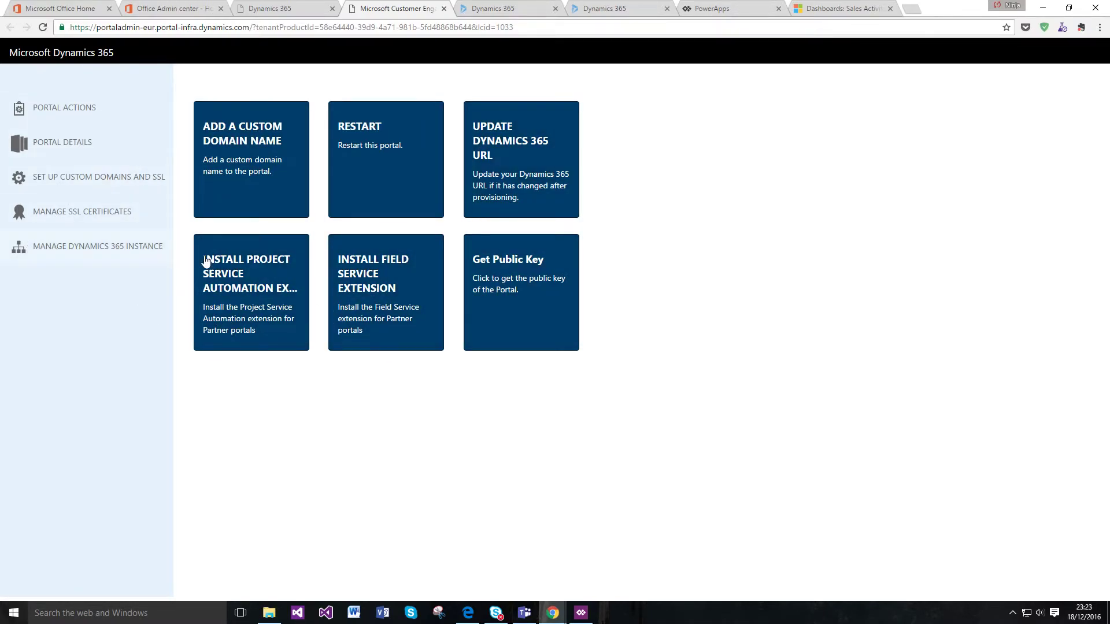
{"action": "left_click", "coordinate": [71, 150]}
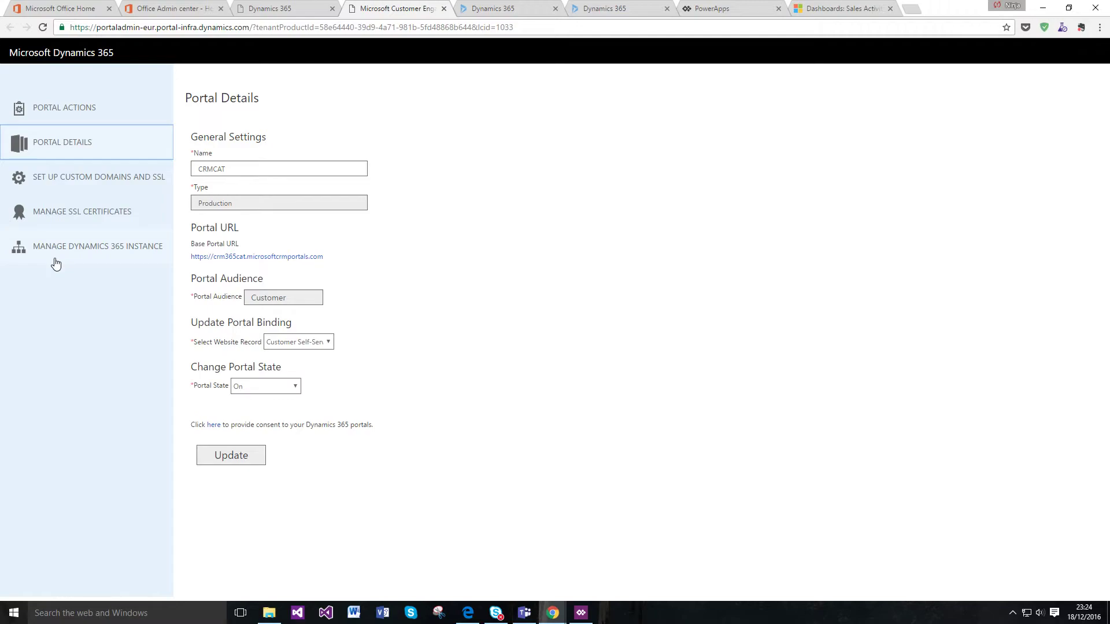
{"action": "left_click", "coordinate": [315, 257]}
{"action": "left_click", "coordinate": [351, 9]}
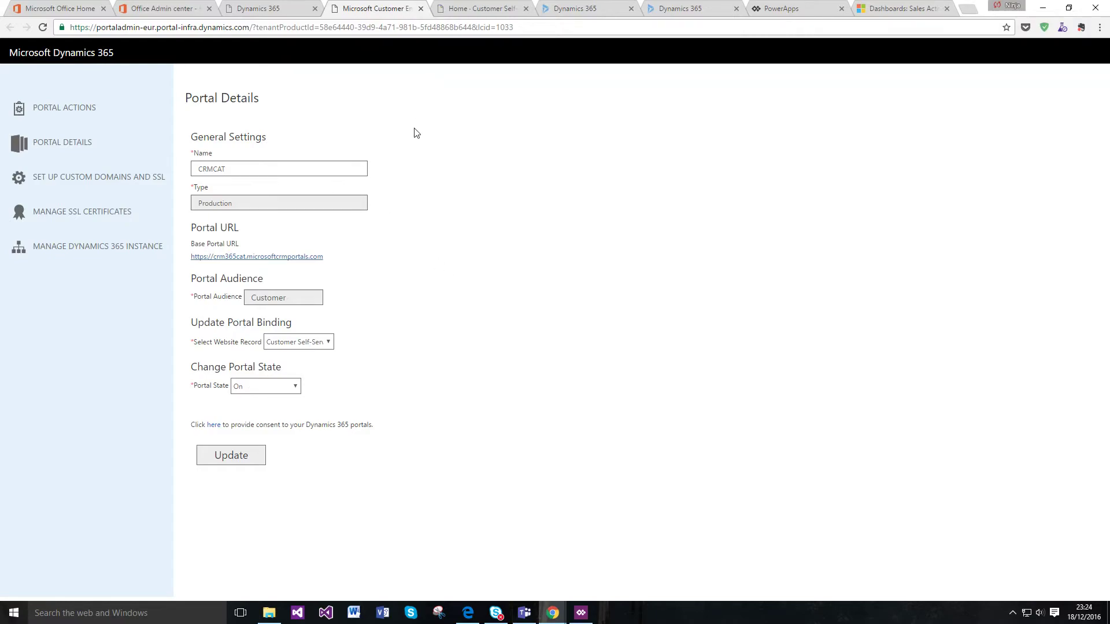
Review the website record and portal state options, leaving the website unchanged and state On.
{"action": "left_click", "coordinate": [314, 342]}
{"action": "left_click", "coordinate": [405, 348]}
{"action": "left_click", "coordinate": [281, 391]}
{"action": "left_click", "coordinate": [404, 330]}
On the live portal home page, scroll to Get Help and open the Create Case form.
{"action": "left_click", "coordinate": [458, 8]}
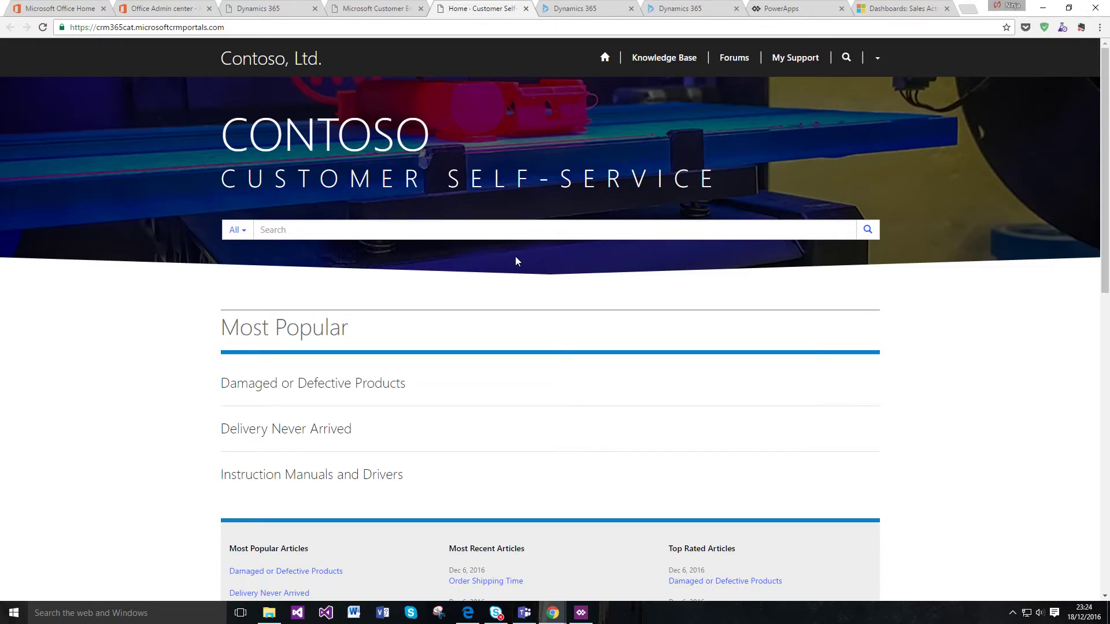
{"action": "scroll", "coordinate": [515, 261], "scroll_direction": "down", "scroll_amount": 1}
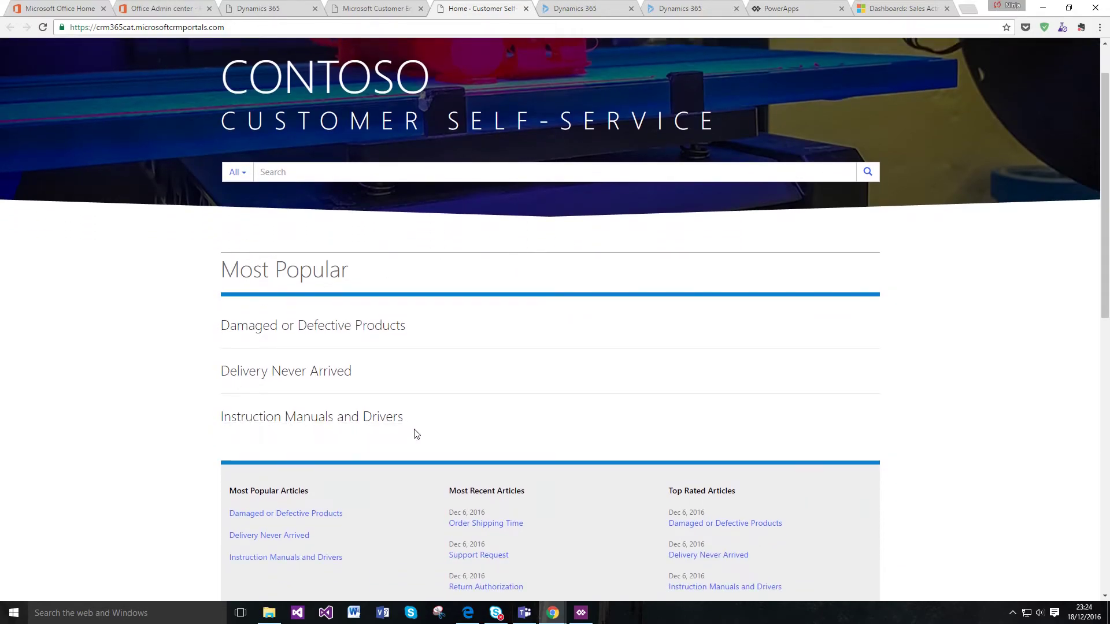
{"action": "scroll", "coordinate": [439, 393], "scroll_direction": "down", "scroll_amount": 1}
{"action": "scroll", "coordinate": [439, 393], "scroll_direction": "down", "scroll_amount": 5}
{"action": "scroll", "coordinate": [387, 406], "scroll_direction": "down", "scroll_amount": 5}
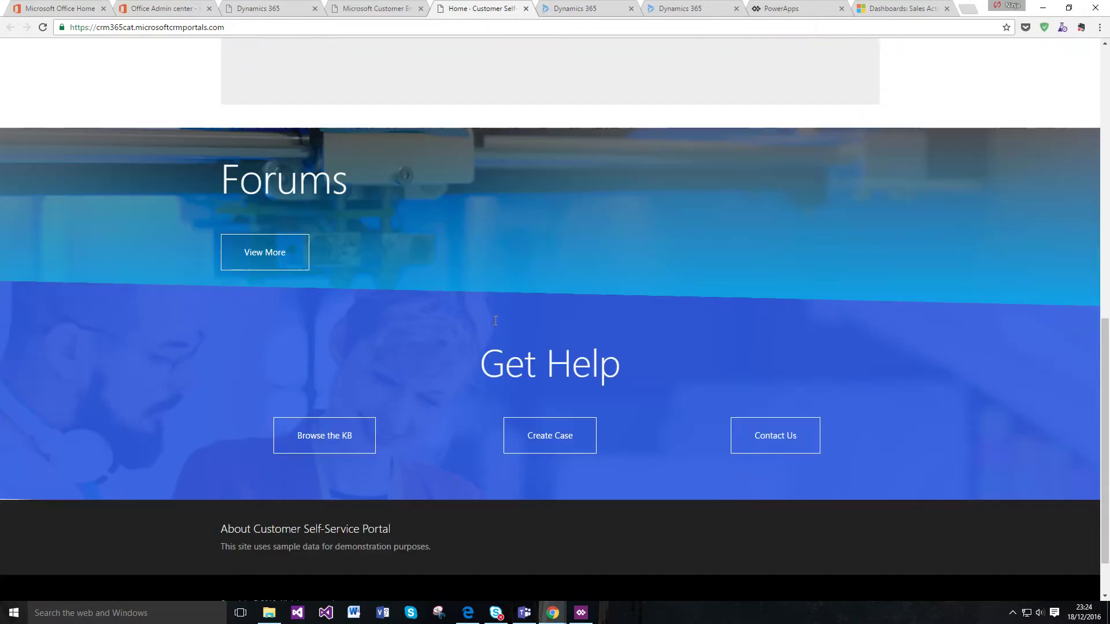
{"action": "left_click", "coordinate": [559, 373]}
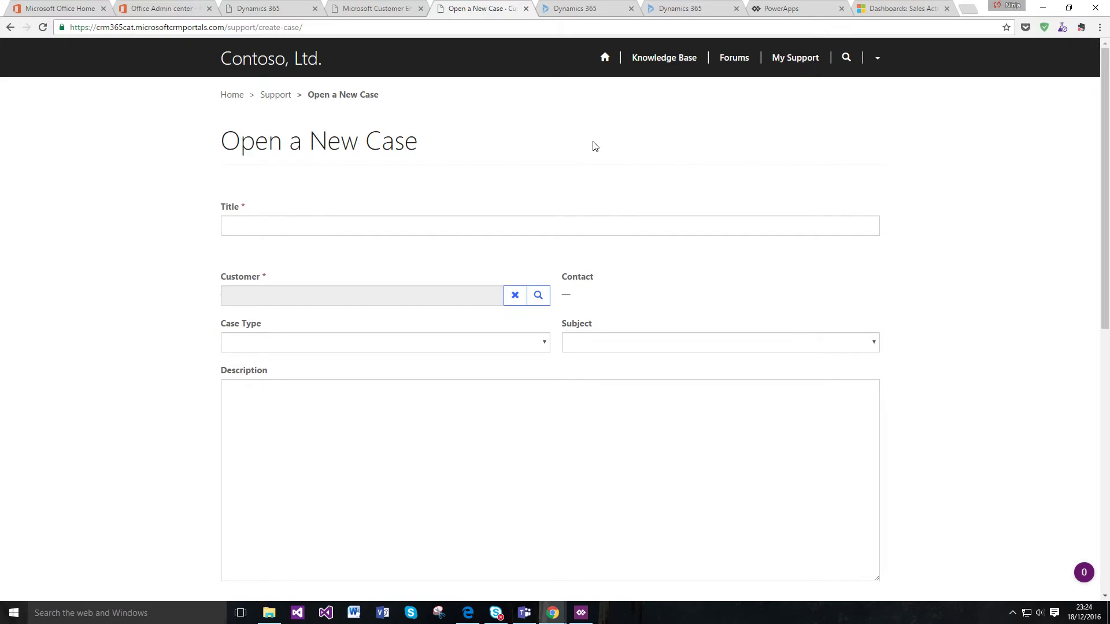
Go to the Dynamics 365 apps home page and launch the Dynamics 365 – custom app.
{"action": "left_click", "coordinate": [282, 9]}
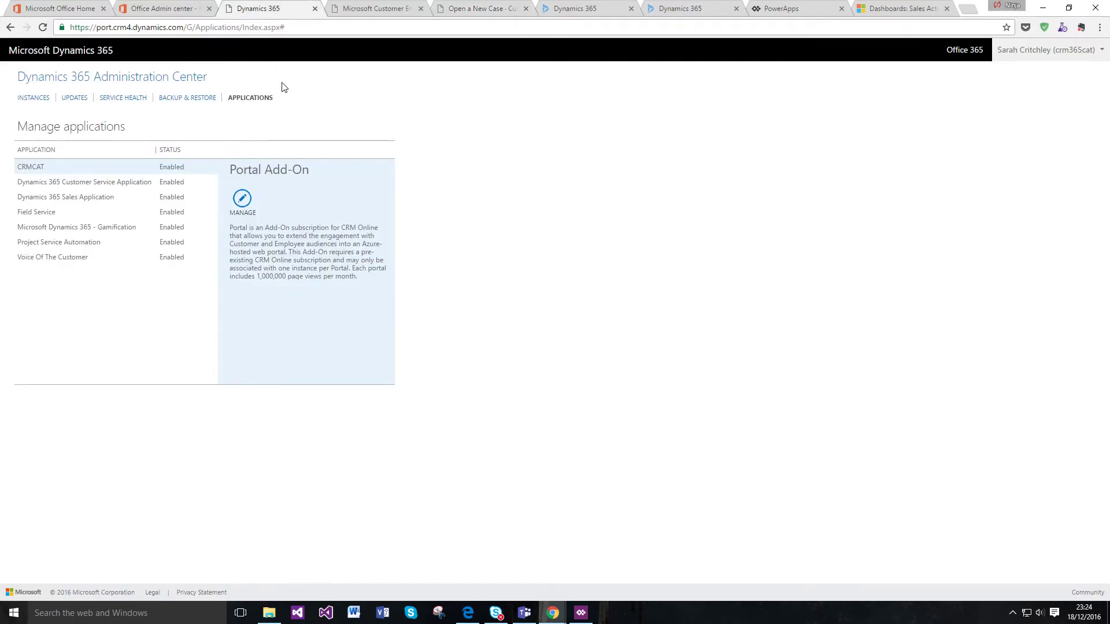
{"action": "left_click", "coordinate": [576, 8]}
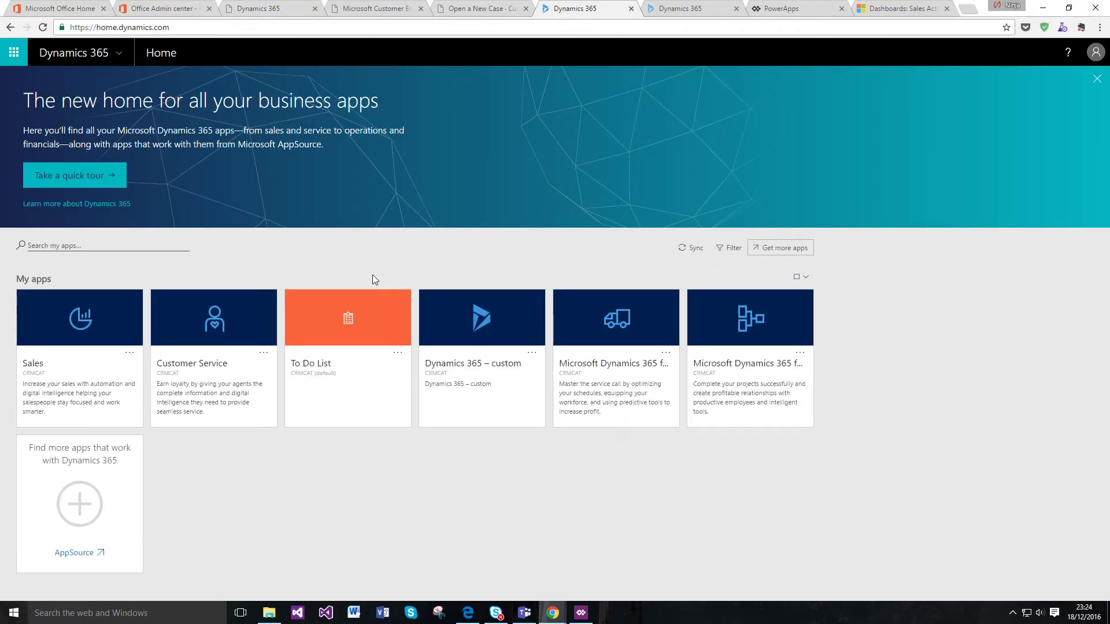
{"action": "left_click", "coordinate": [508, 363]}
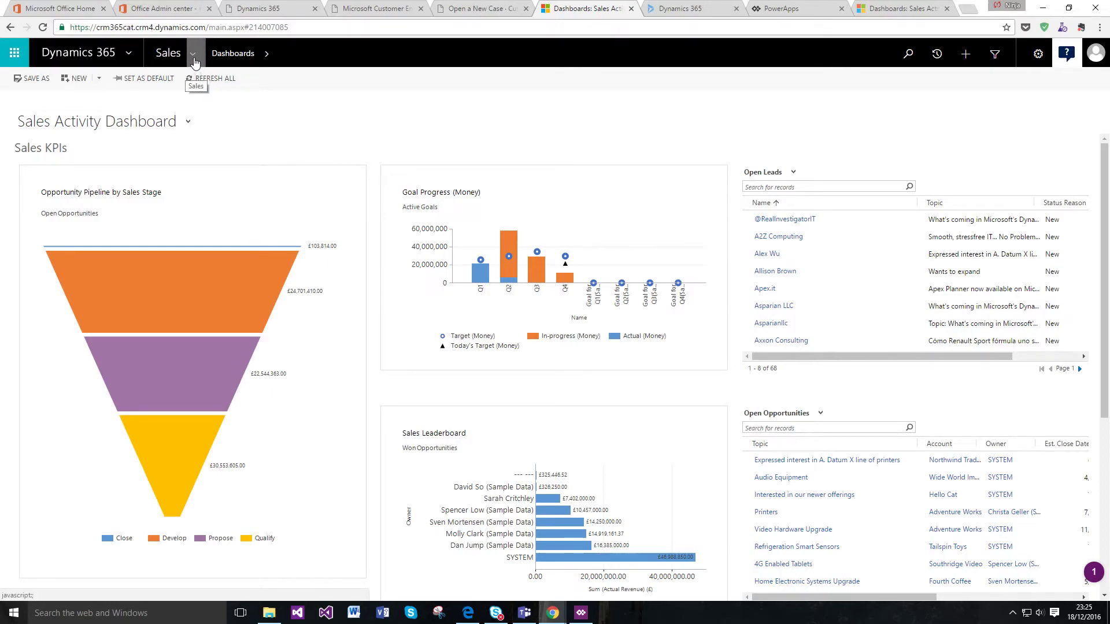
In the site map, browse the Portals and Community areas, then show Portals > Contacts.
{"action": "left_click", "coordinate": [193, 59]}
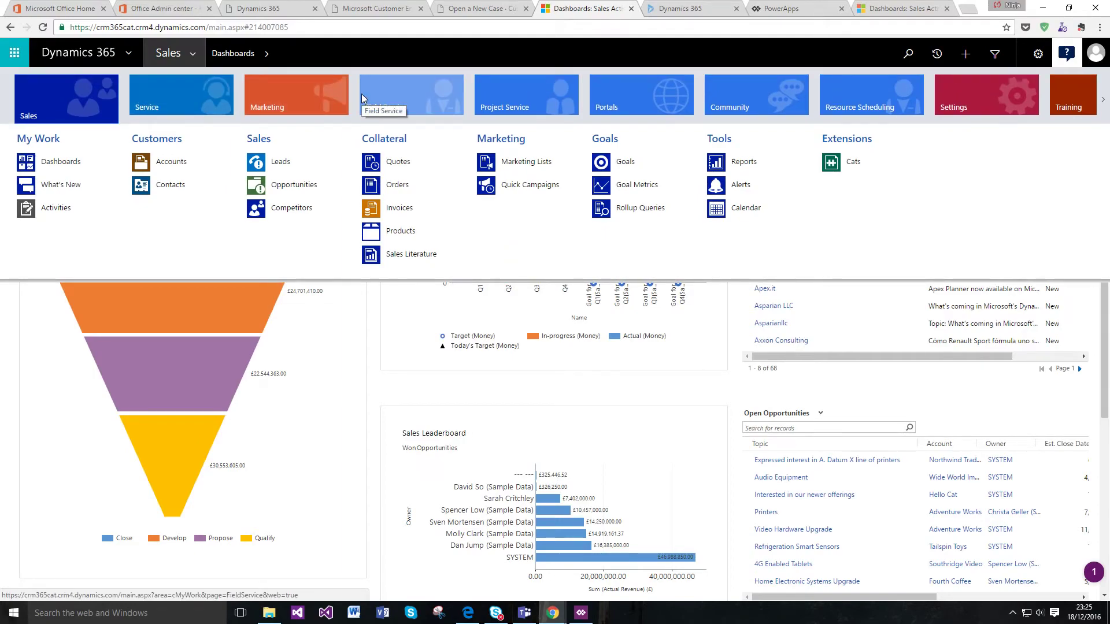
{"action": "left_click", "coordinate": [646, 110]}
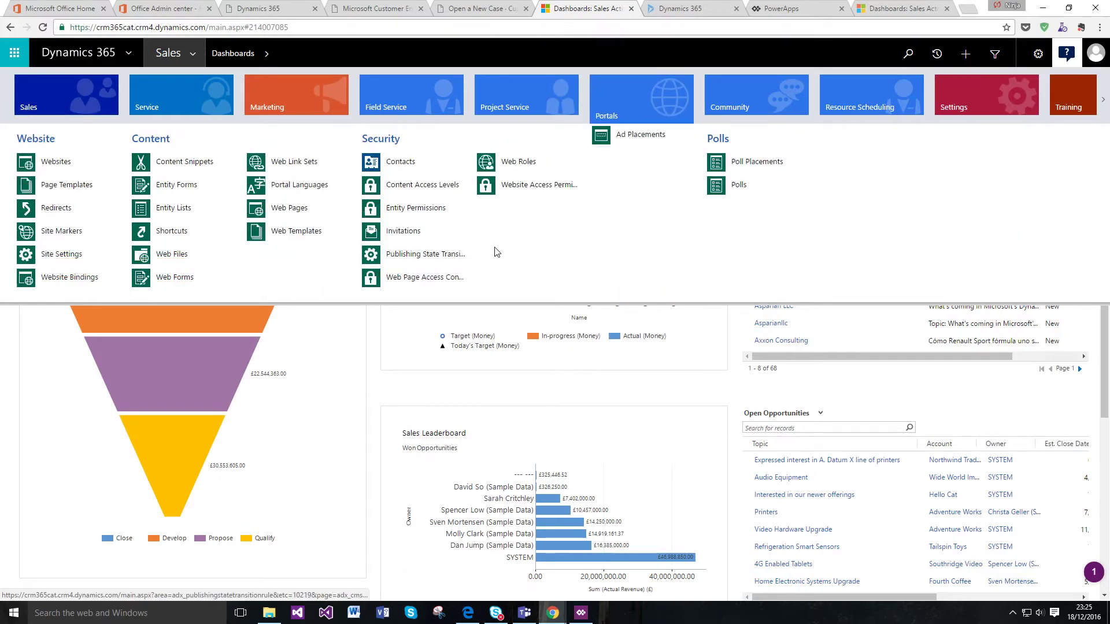
{"action": "left_click", "coordinate": [757, 104]}
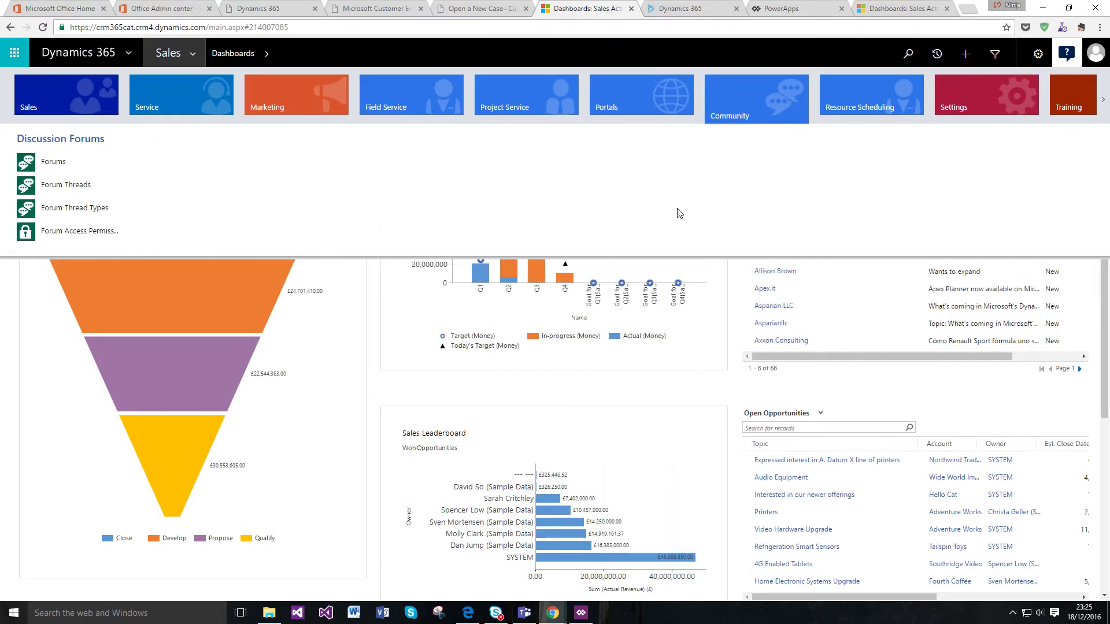
{"action": "left_click", "coordinate": [630, 108]}
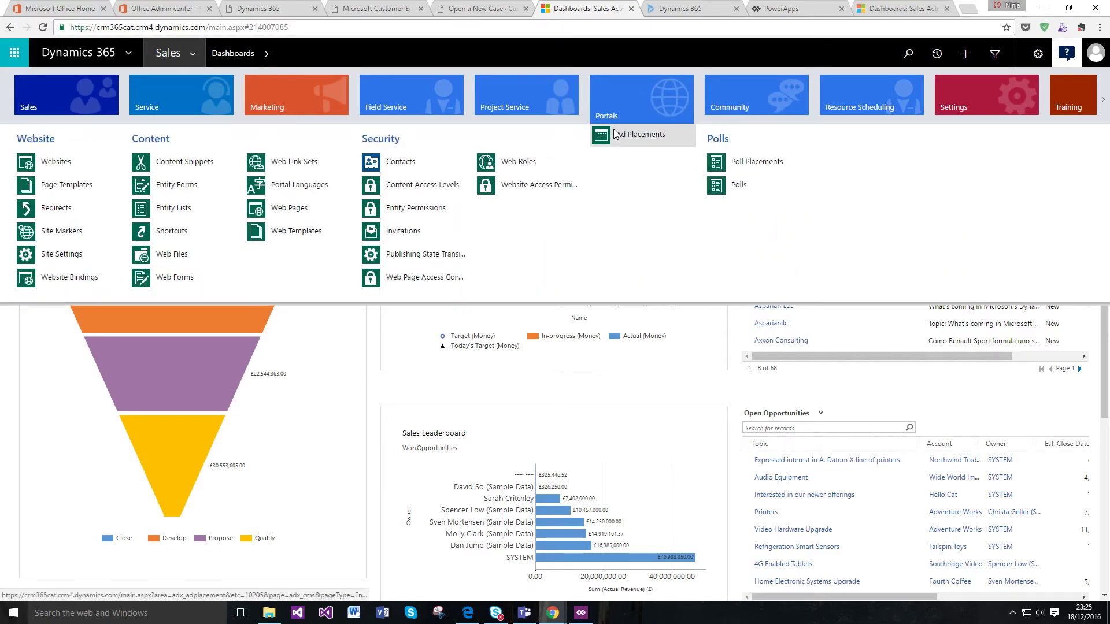
{"action": "left_click", "coordinate": [418, 167]}
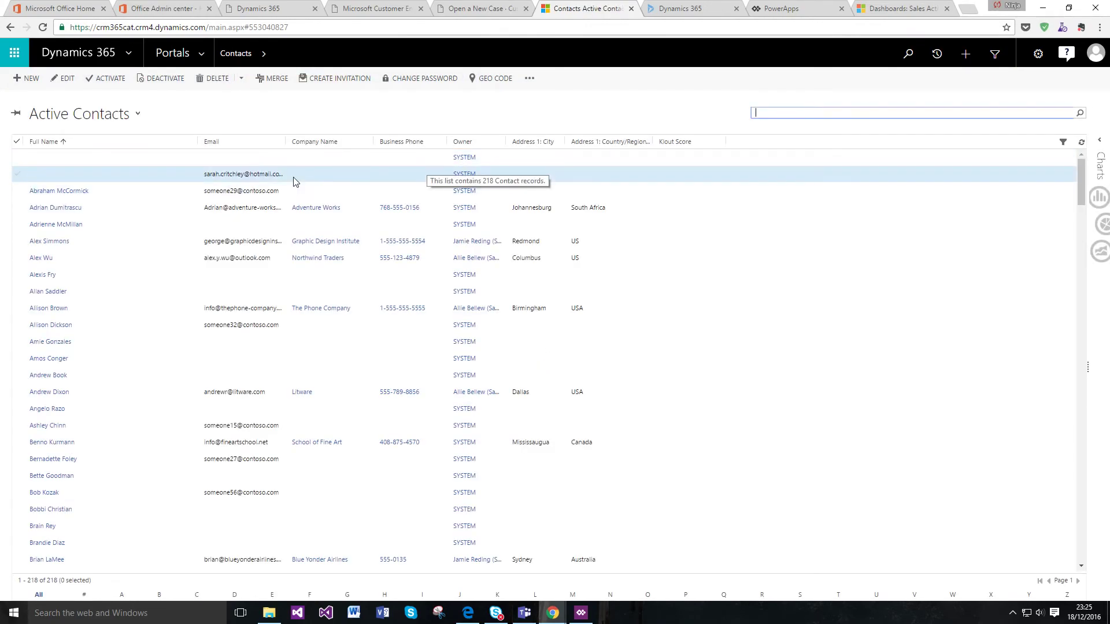
Open the first contact's Portal Contact form and review its local login and empty web roles.
{"action": "double_click", "coordinate": [293, 180]}
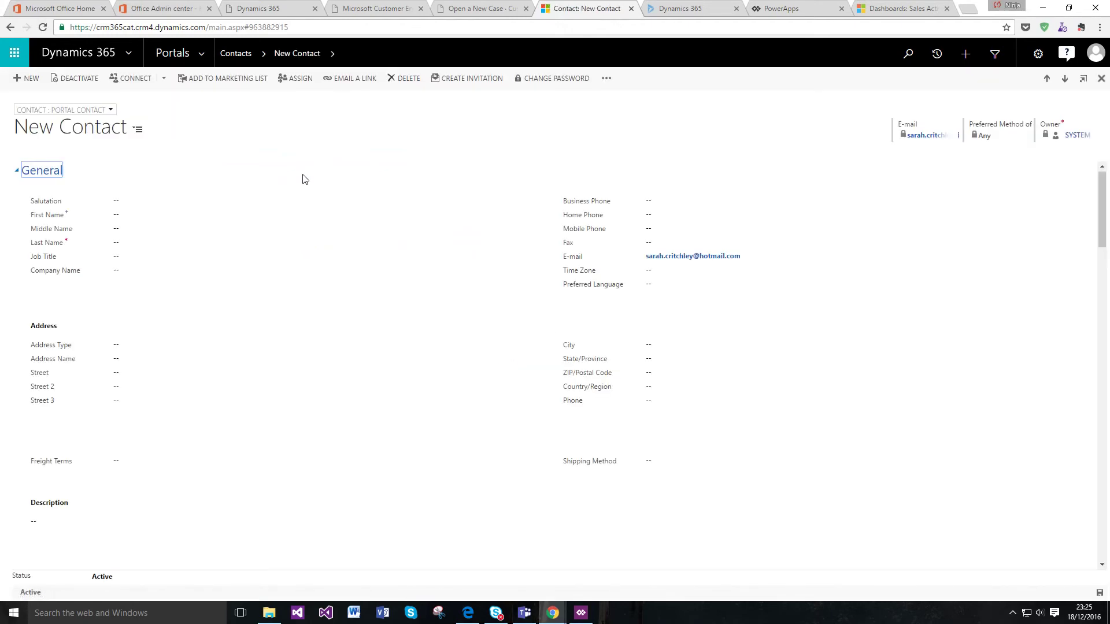
{"action": "scroll", "coordinate": [284, 309], "scroll_direction": "down", "scroll_amount": 8}
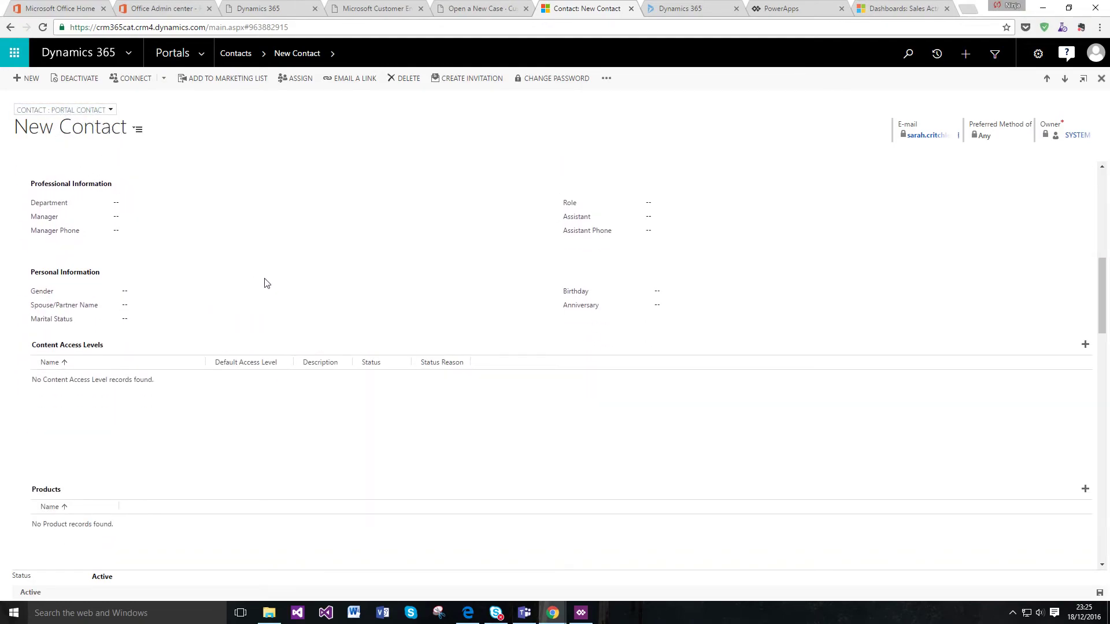
{"action": "scroll", "coordinate": [266, 280], "scroll_direction": "down", "scroll_amount": 4}
{"action": "scroll", "coordinate": [265, 282], "scroll_direction": "down", "scroll_amount": 5}
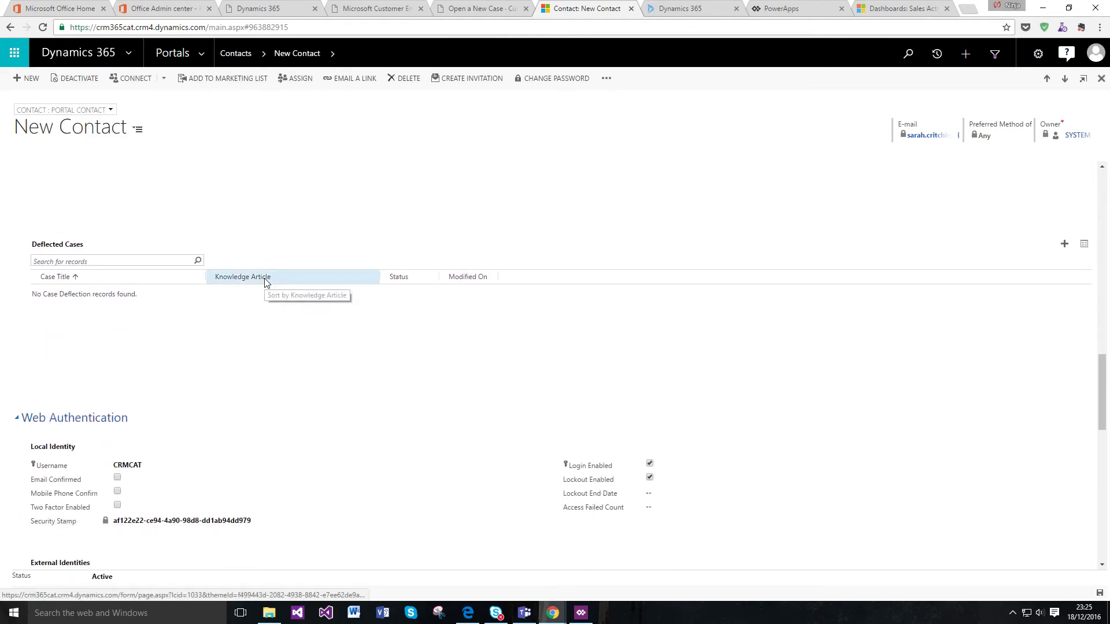
{"action": "scroll", "coordinate": [267, 283], "scroll_direction": "down", "scroll_amount": 2}
{"action": "scroll", "coordinate": [267, 286], "scroll_direction": "down", "scroll_amount": 1}
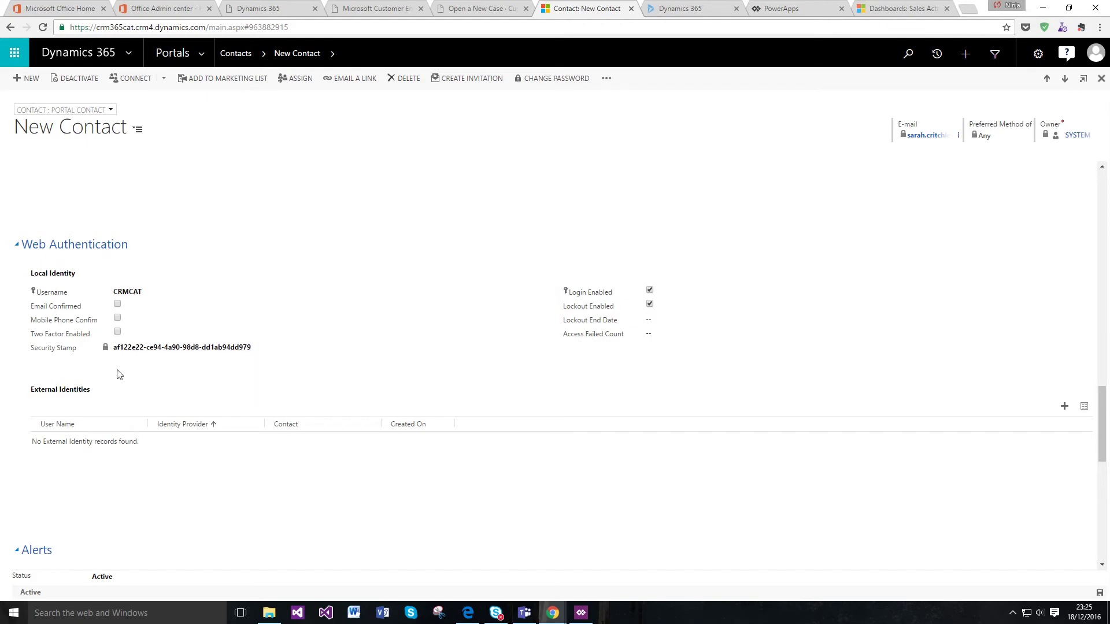
{"action": "scroll", "coordinate": [194, 289], "scroll_direction": "down", "scroll_amount": 2}
{"action": "scroll", "coordinate": [193, 282], "scroll_direction": "up", "scroll_amount": 3}
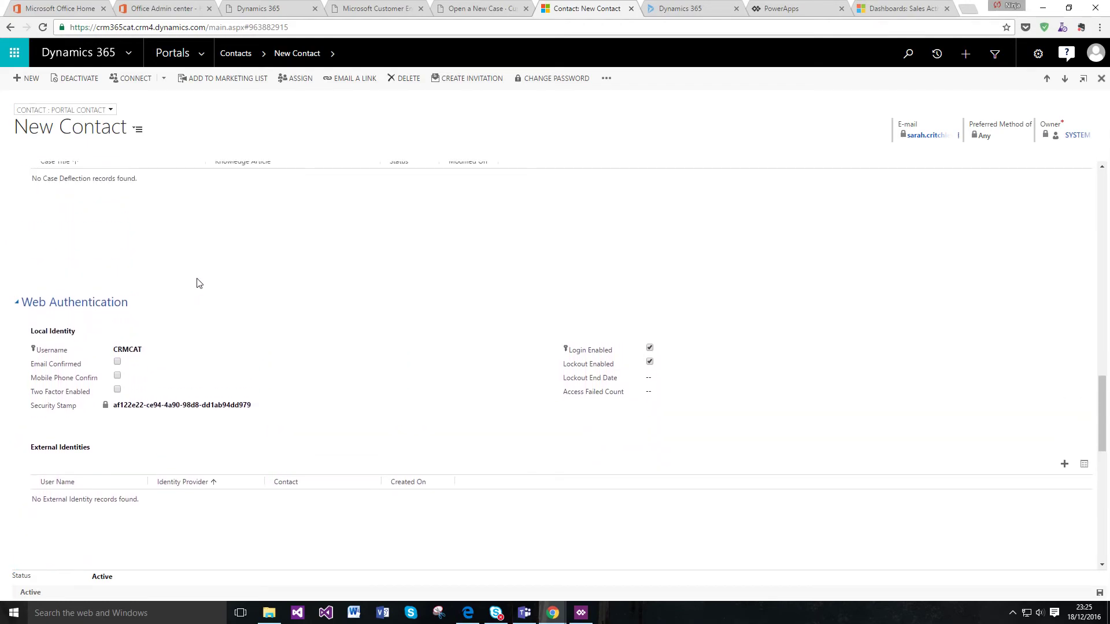
{"action": "scroll", "coordinate": [200, 282], "scroll_direction": "up", "scroll_amount": 1}
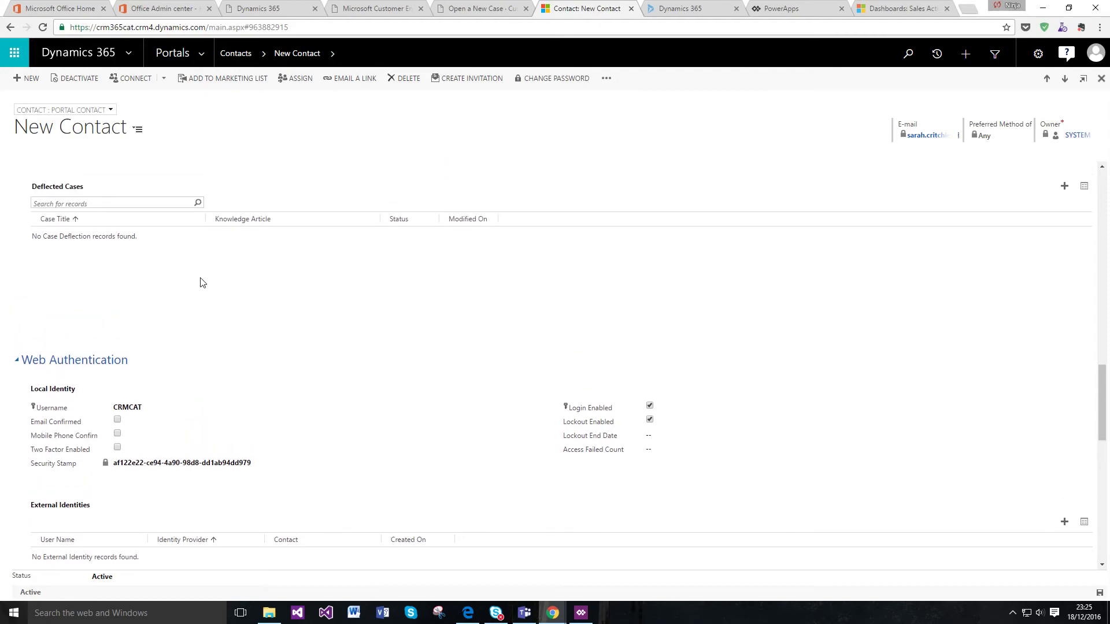
{"action": "scroll", "coordinate": [196, 286], "scroll_direction": "up", "scroll_amount": 5}
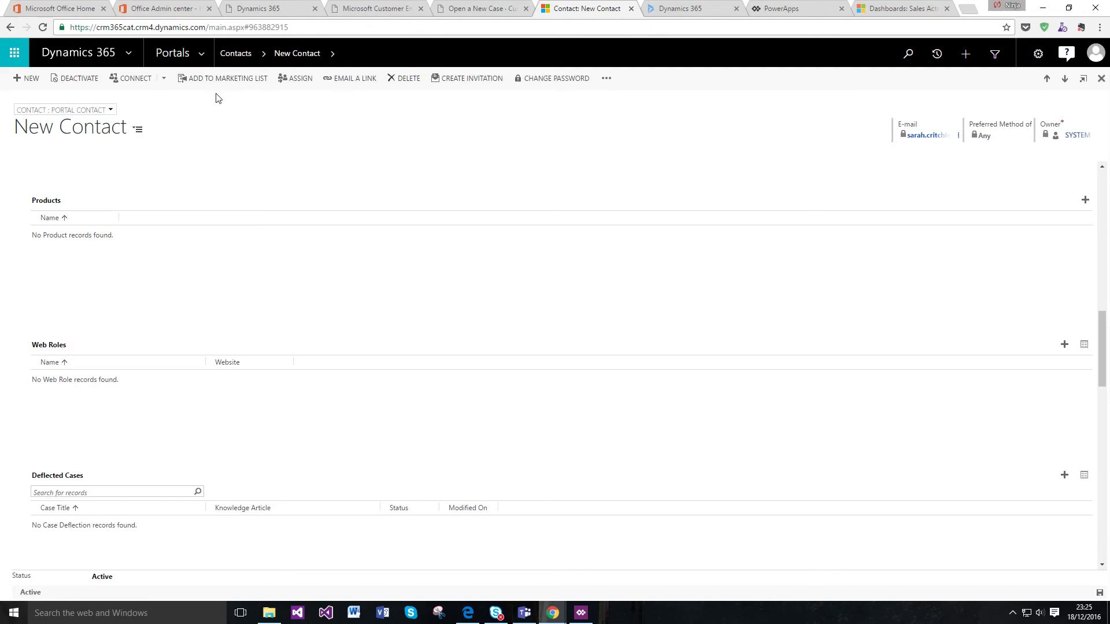
{"action": "left_click", "coordinate": [201, 56]}
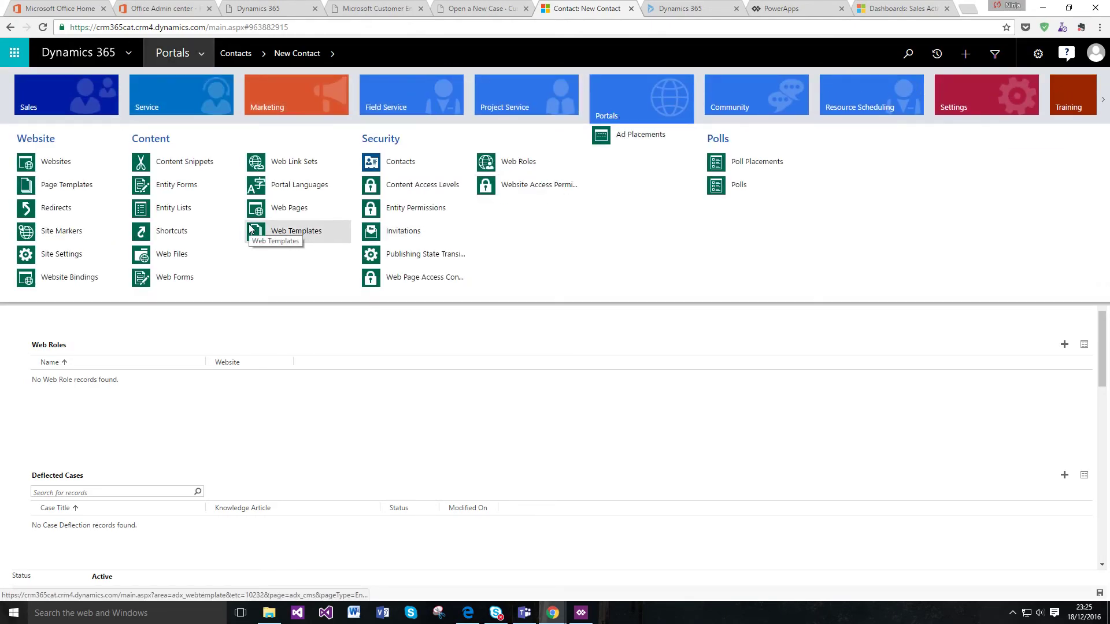
{"action": "left_click", "coordinate": [470, 9]}
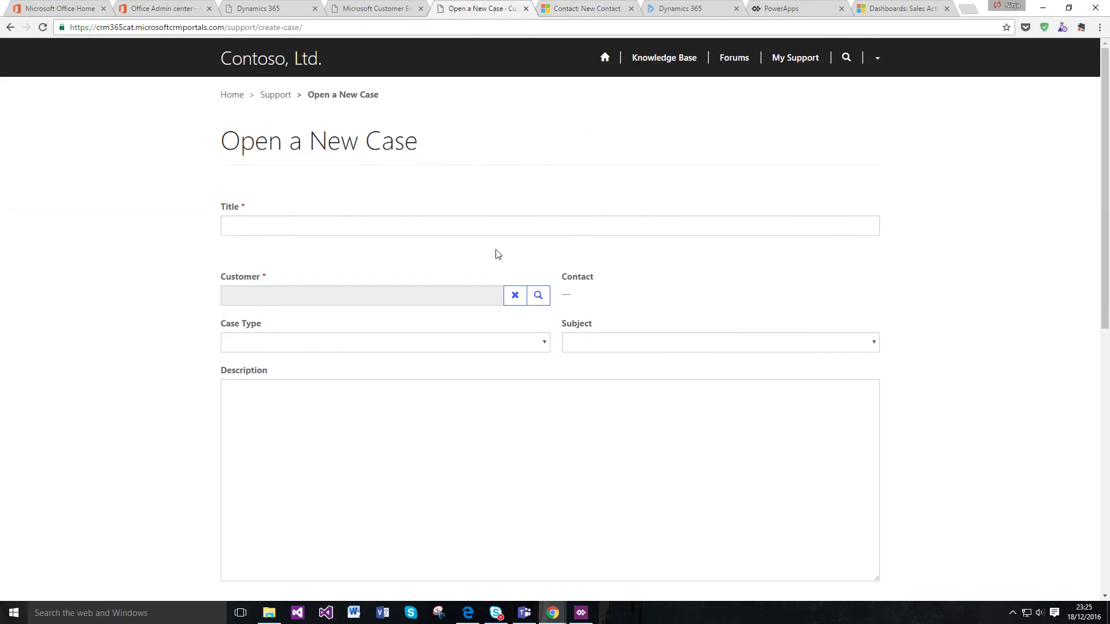
{"action": "scroll", "coordinate": [410, 329], "scroll_direction": "down", "scroll_amount": 5}
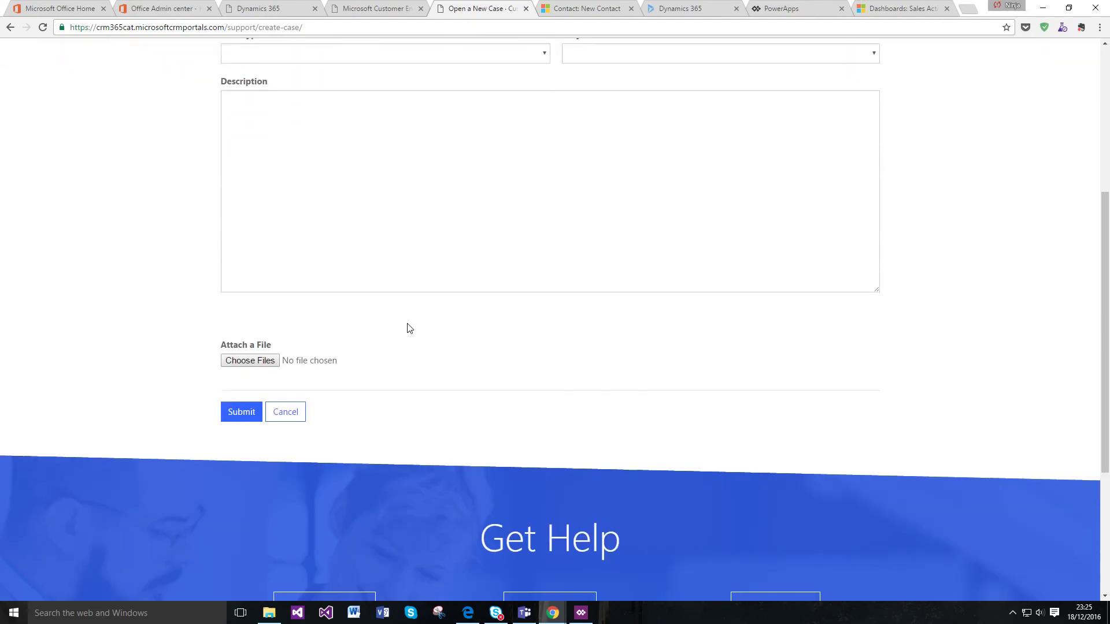
{"action": "scroll", "coordinate": [410, 329], "scroll_direction": "up", "scroll_amount": 5}
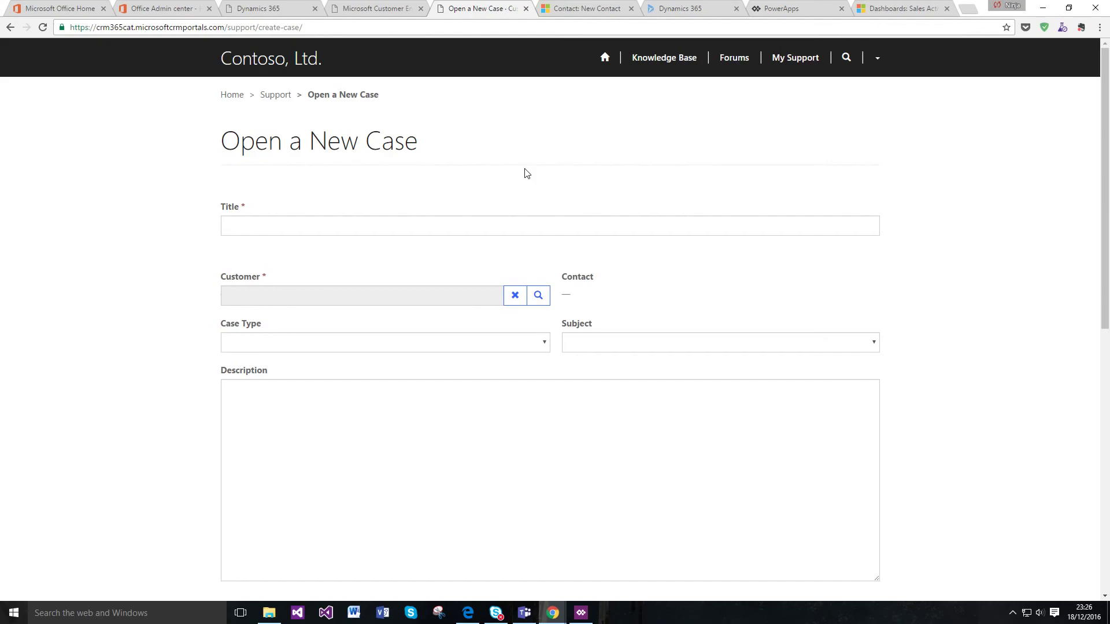
{"action": "left_click", "coordinate": [556, 7]}
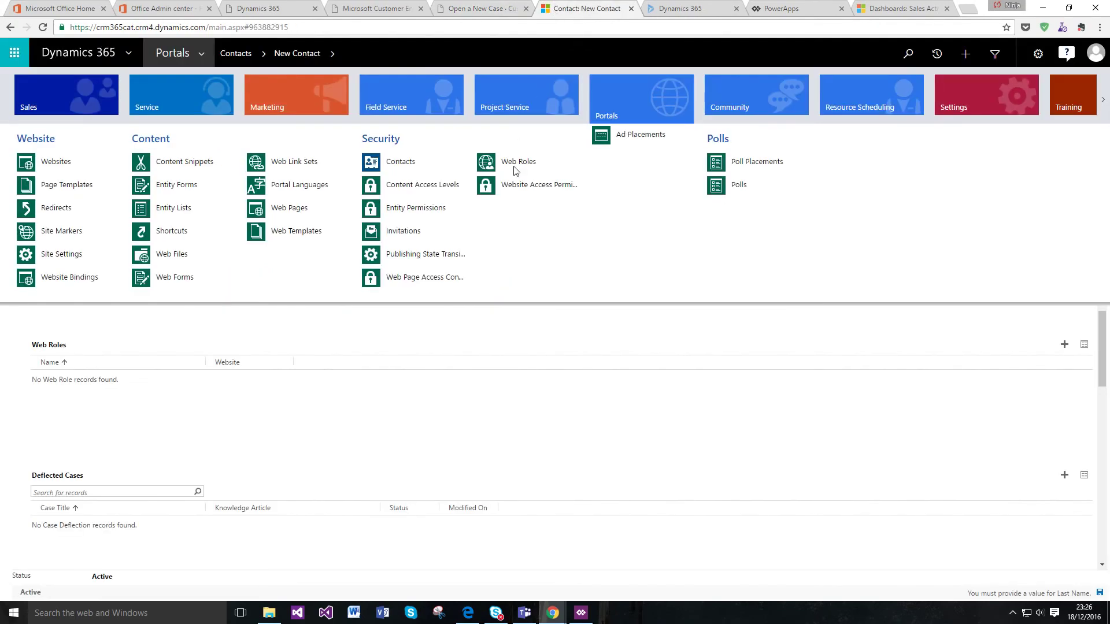